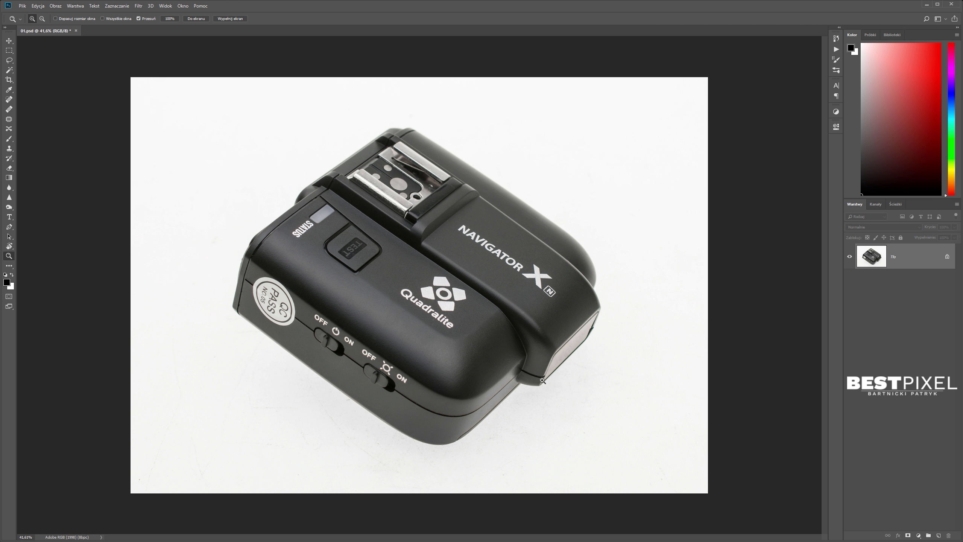
Set the pasteboard around the canvas to a custom white colour
left_click(311, 367)
mouse_move(370, 266)
left_mouse_down()
mouse_move(369, 255)
mouse_move(509, 277)
mouse_move(407, 270)
left_mouse_up()
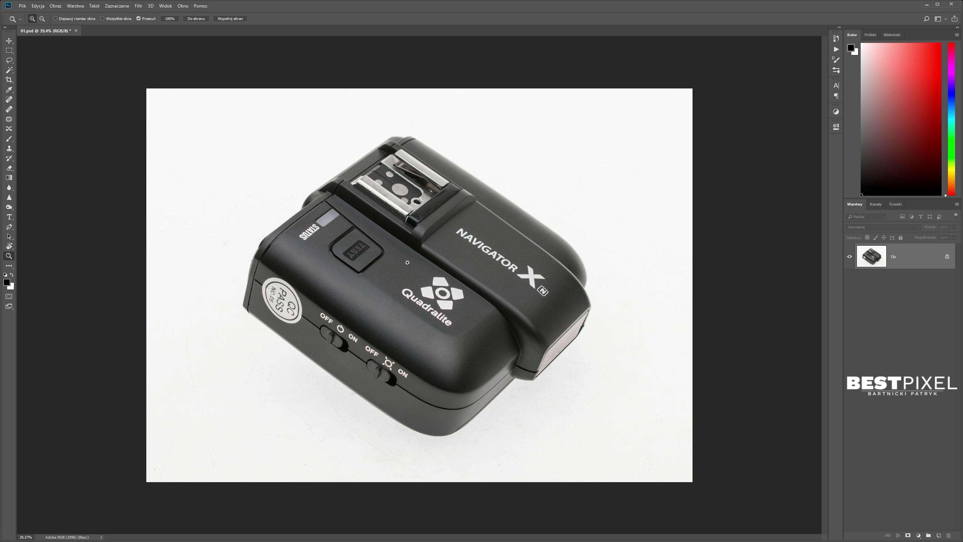
right_click(53, 263)
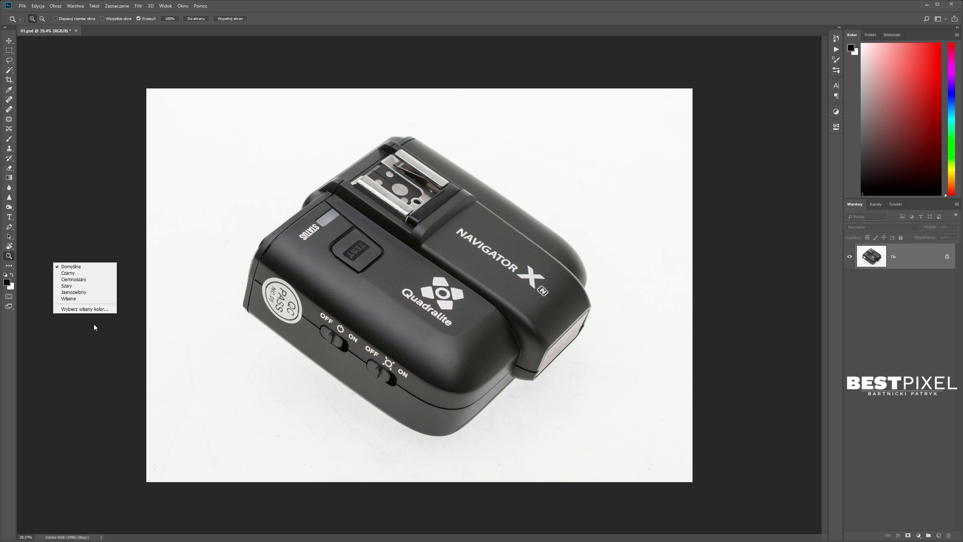
left_click(75, 309)
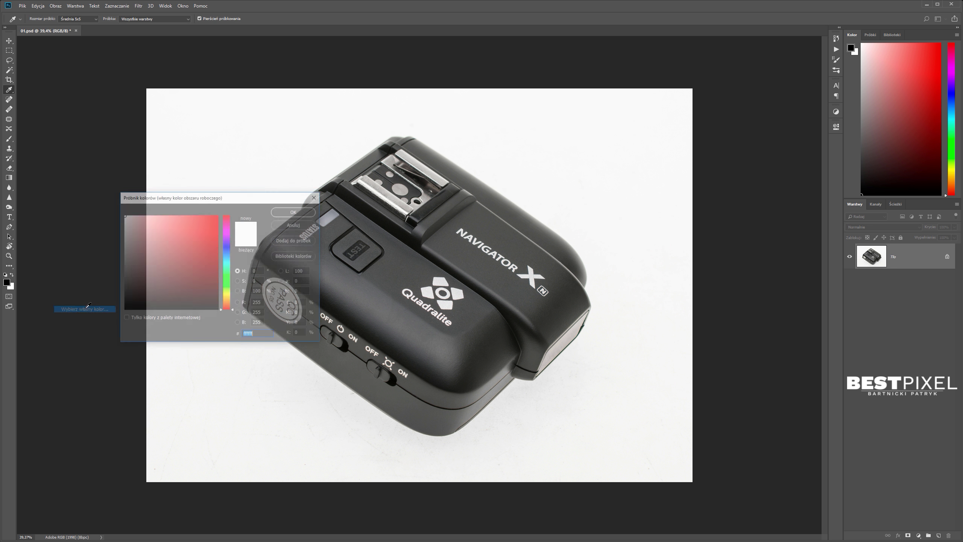
left_click(287, 211)
key("z")
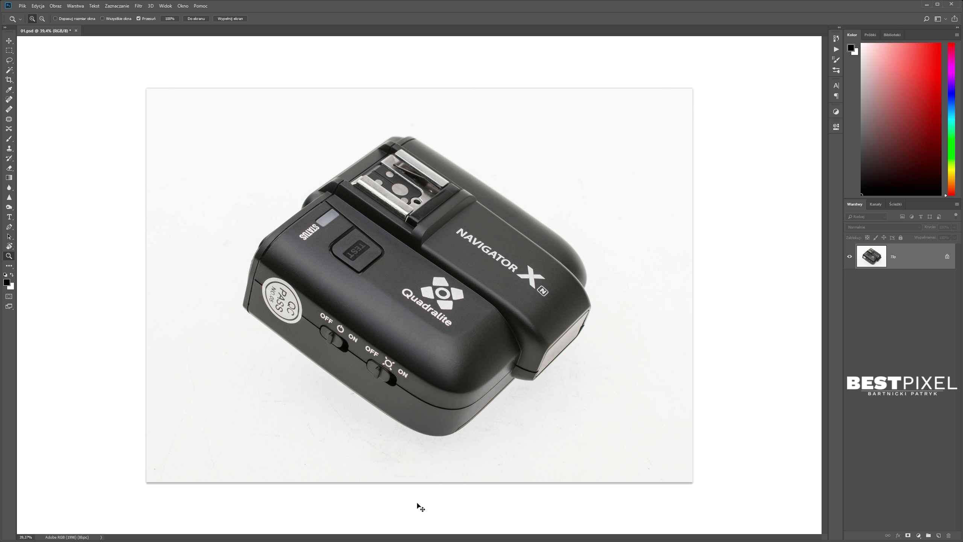
Open Preferences to the Interface settings with Ctrl+K
key("i")
key("ctrl+k")
left_click(288, 128)
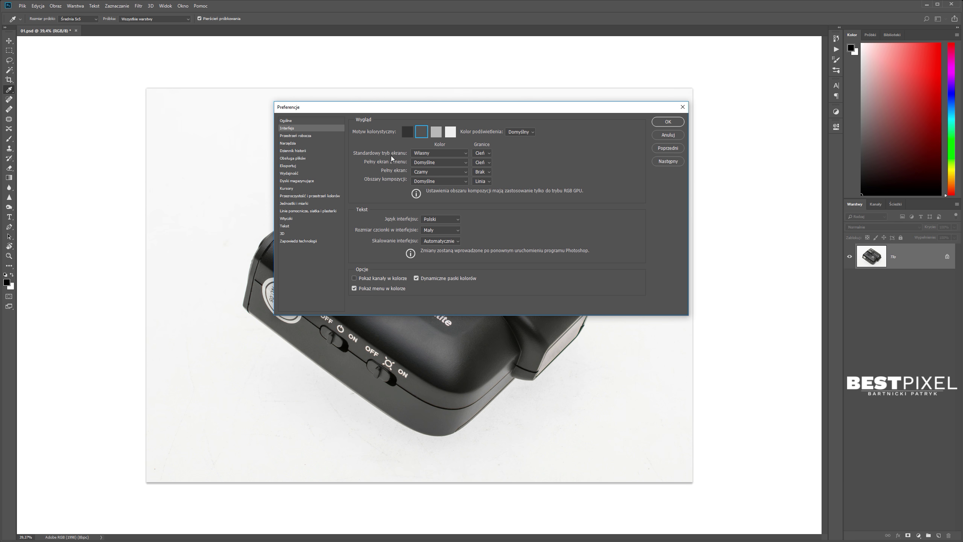
Set the Standard Screen Mode canvas border to None and close Preferences
left_click(424, 153)
left_click(482, 152)
left_click(482, 174)
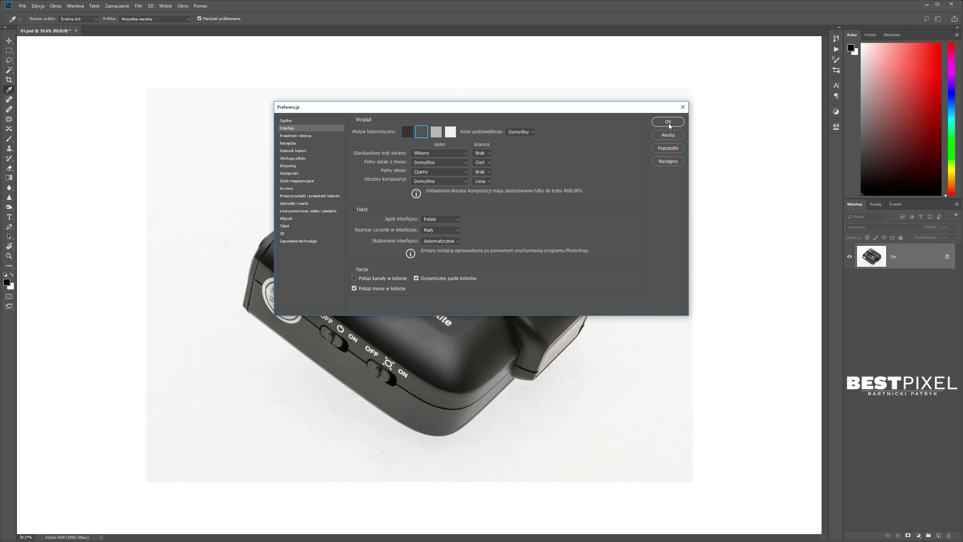
left_click(668, 122)
key("z")
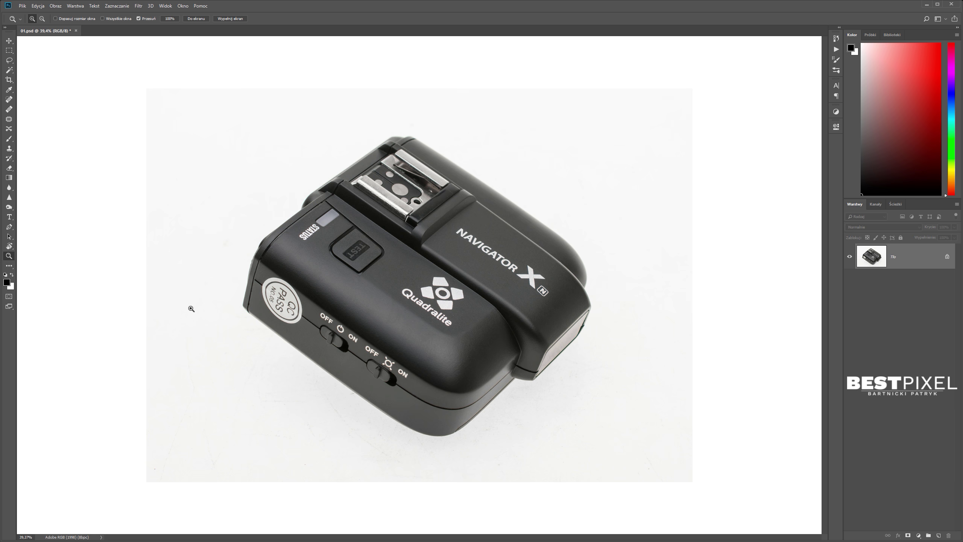
Reset the pasteboard colour to the default dark grey
right_click(103, 226)
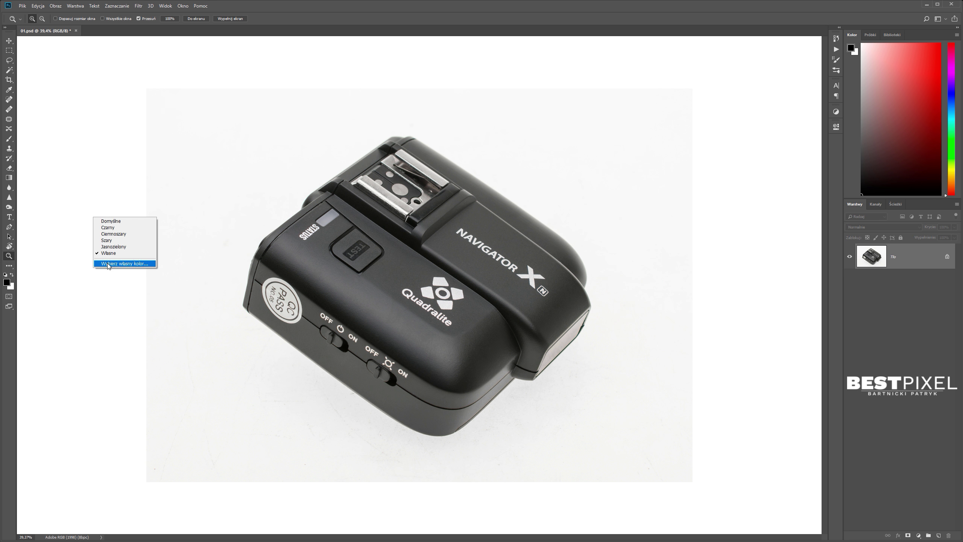
left_click(111, 220)
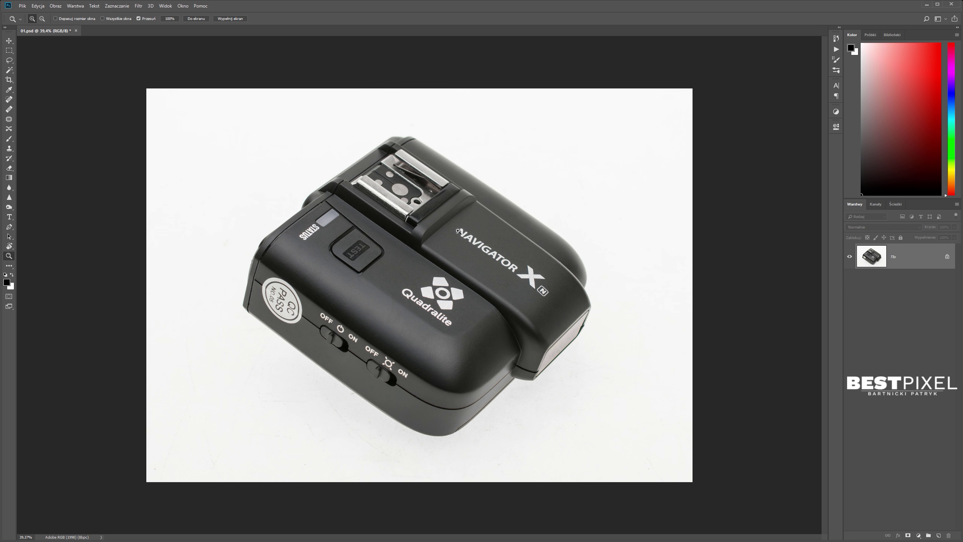
left_click(919, 536)
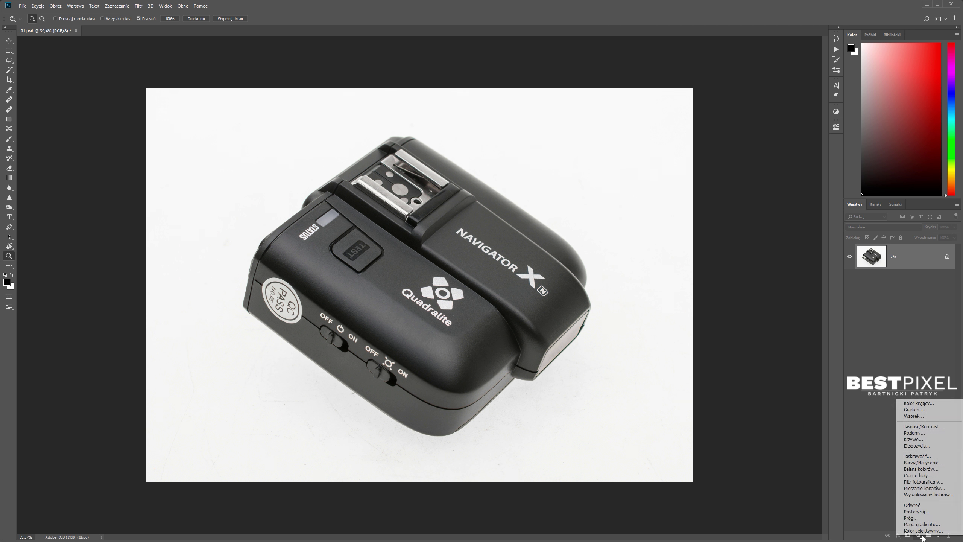
left_click(917, 433)
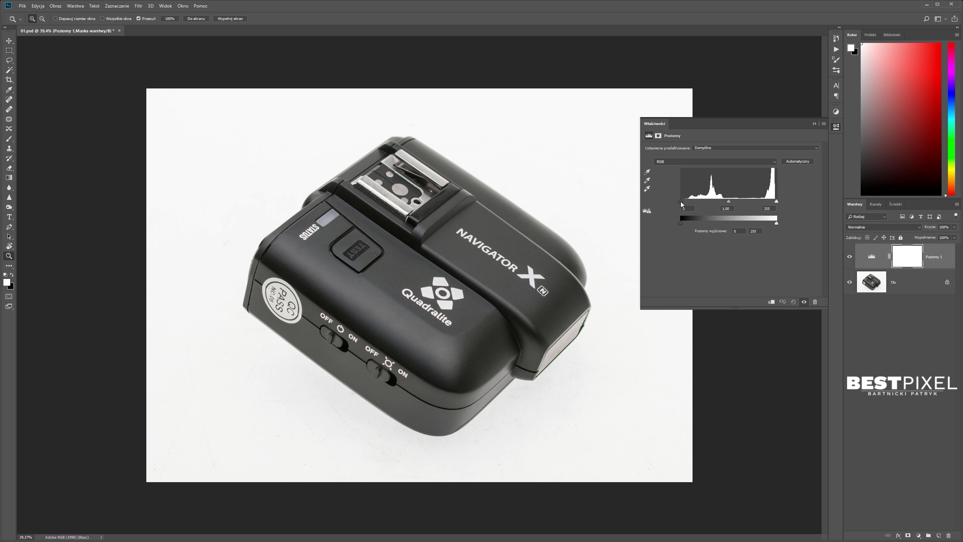
left_click_drag(682, 203, 814, 196)
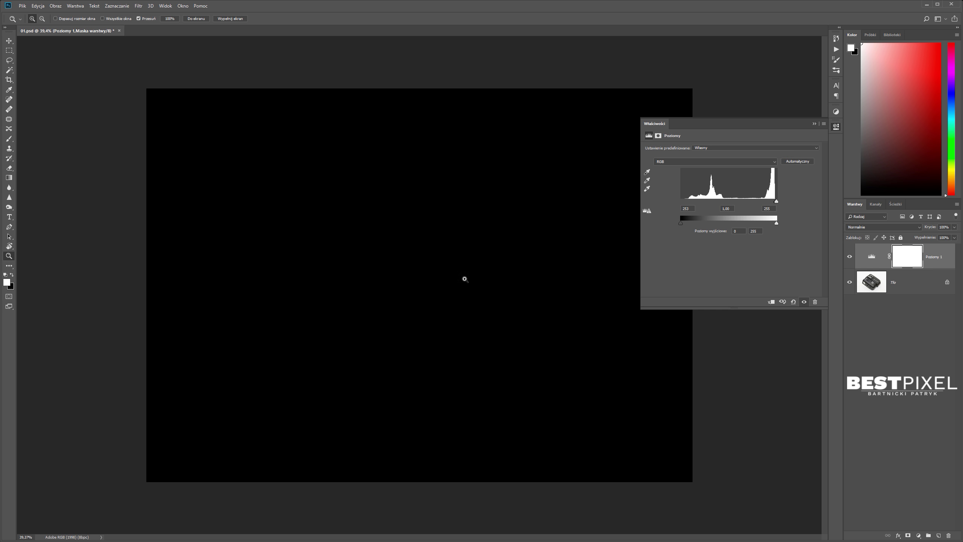
left_click(814, 123)
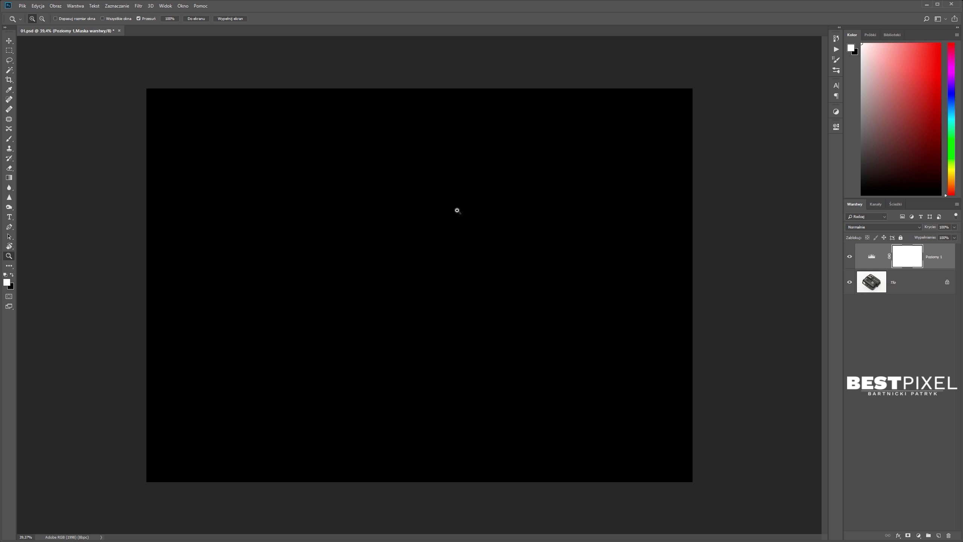
left_click(850, 256)
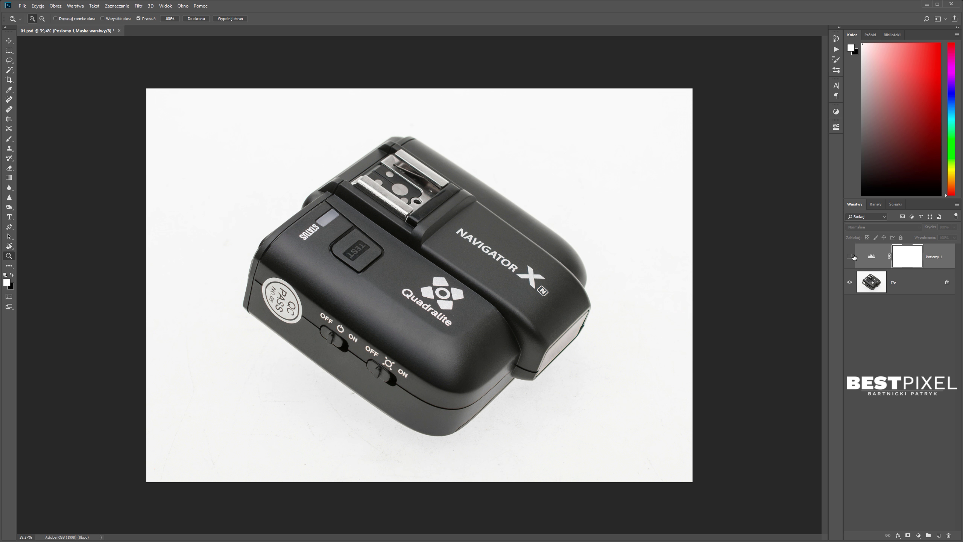
left_click(850, 257)
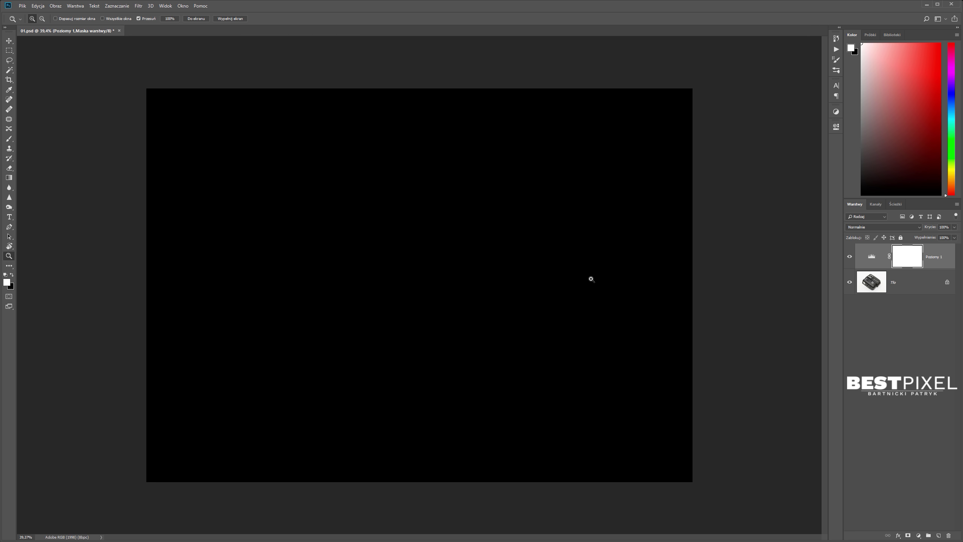
left_click_drag(936, 261, 948, 535)
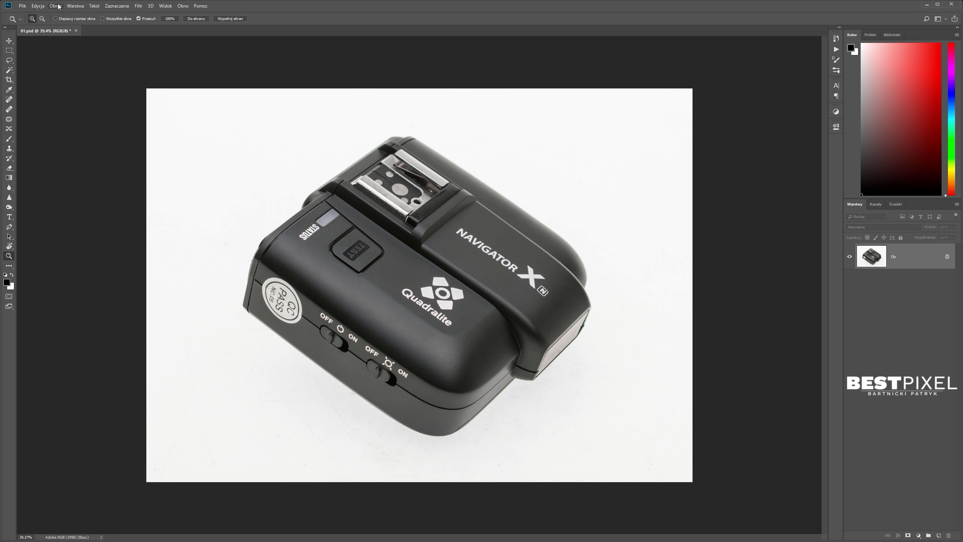
Convert the Background into regular layer Warstwa 0 and add a white layer mask
left_click(76, 6)
mouse_move(78, 14)
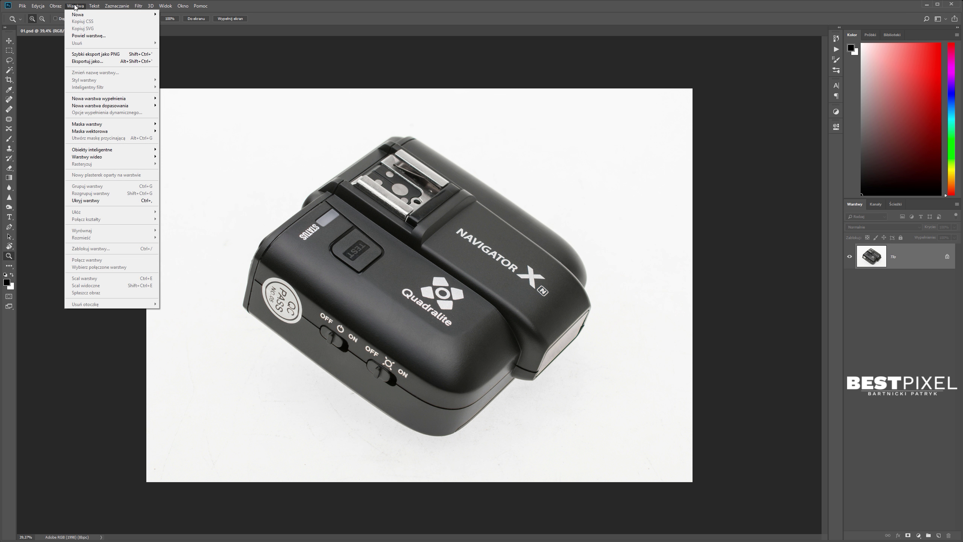
left_click(183, 21)
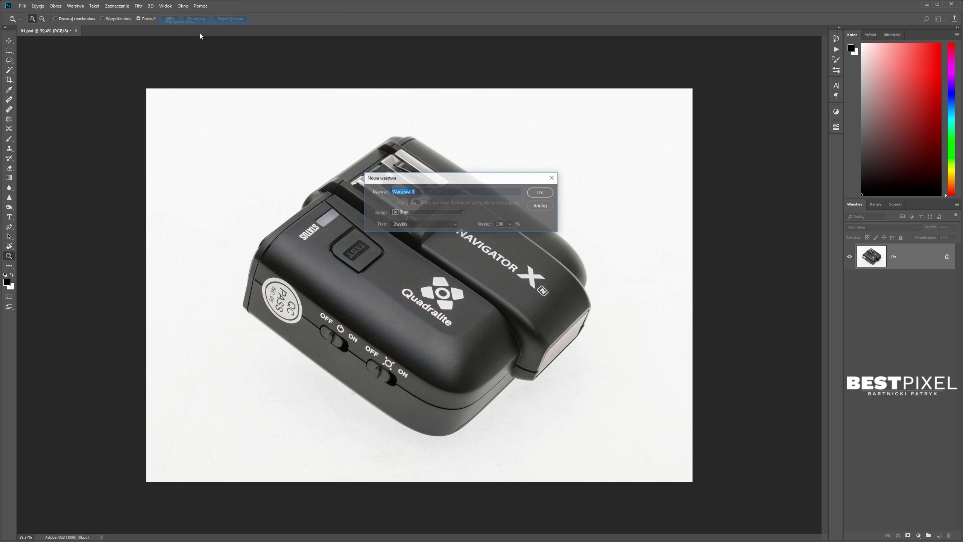
left_click(542, 192)
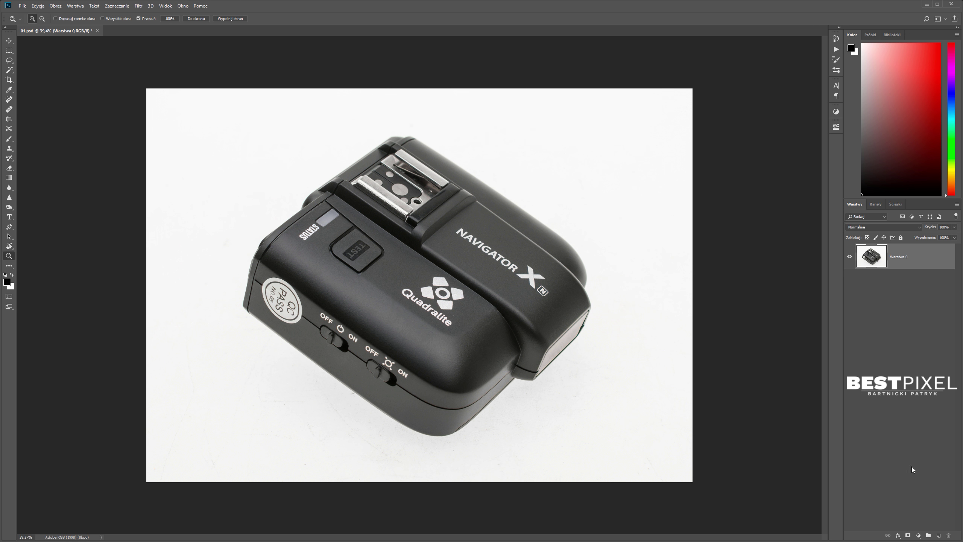
left_click(907, 535)
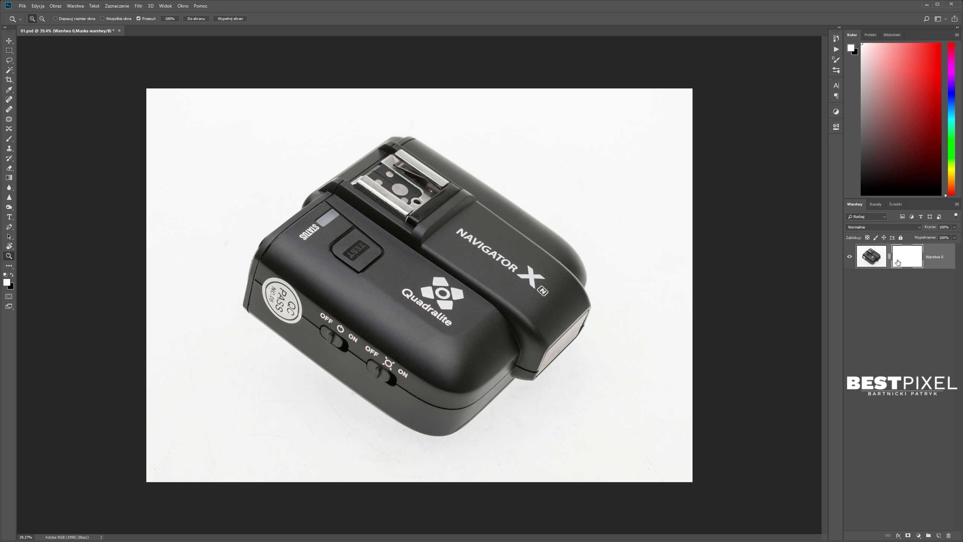
left_click(921, 537)
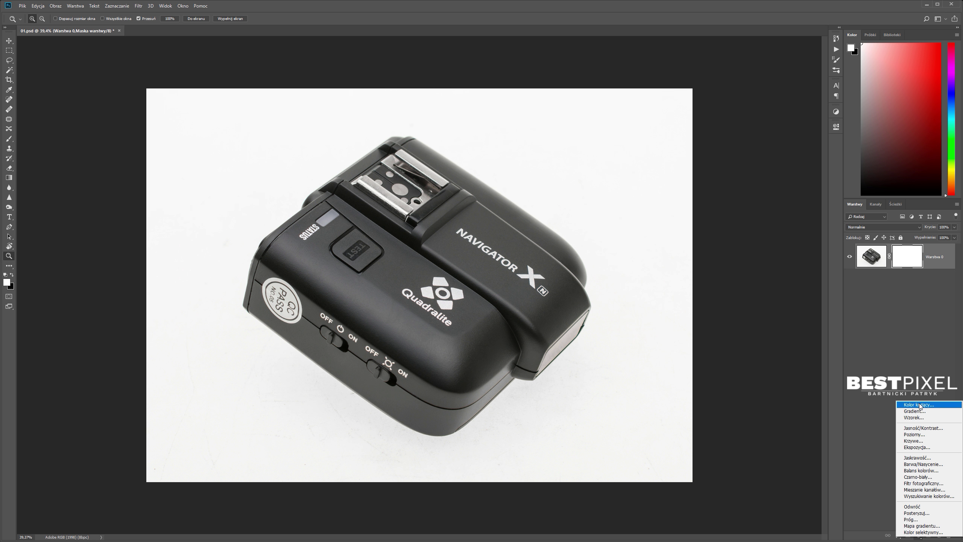
Add a white Solid Color fill layer and move it beneath Warstwa 0
left_click(919, 404)
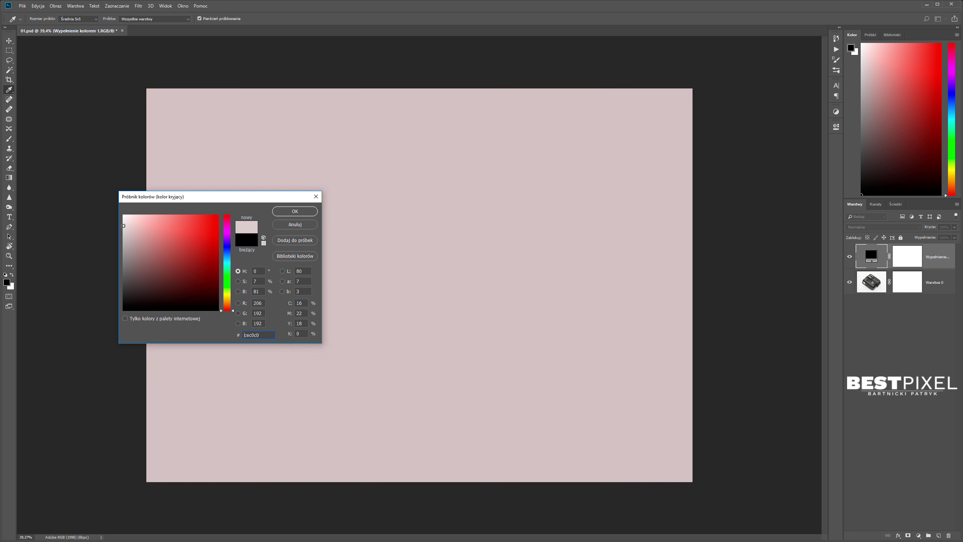
left_click_drag(159, 243, 112, 190)
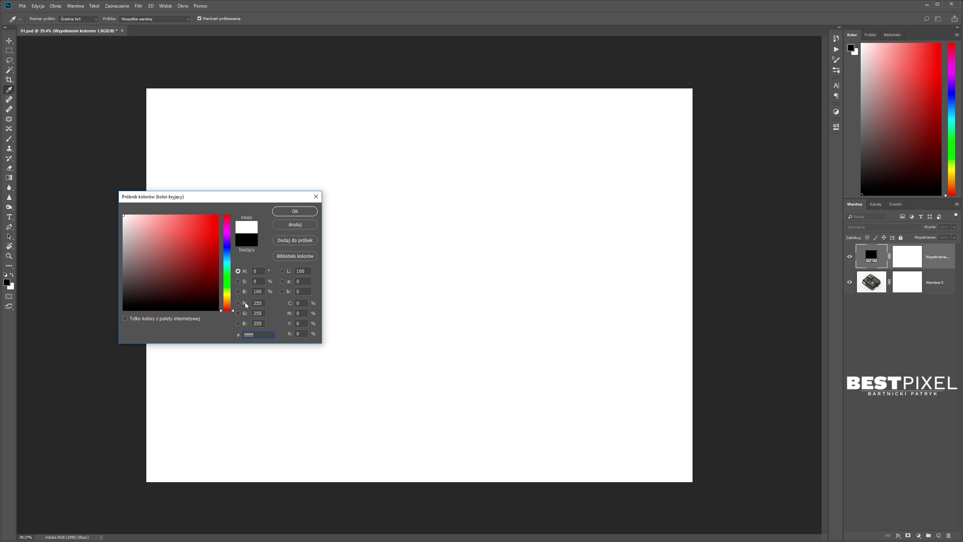
left_click(295, 211)
key("z")
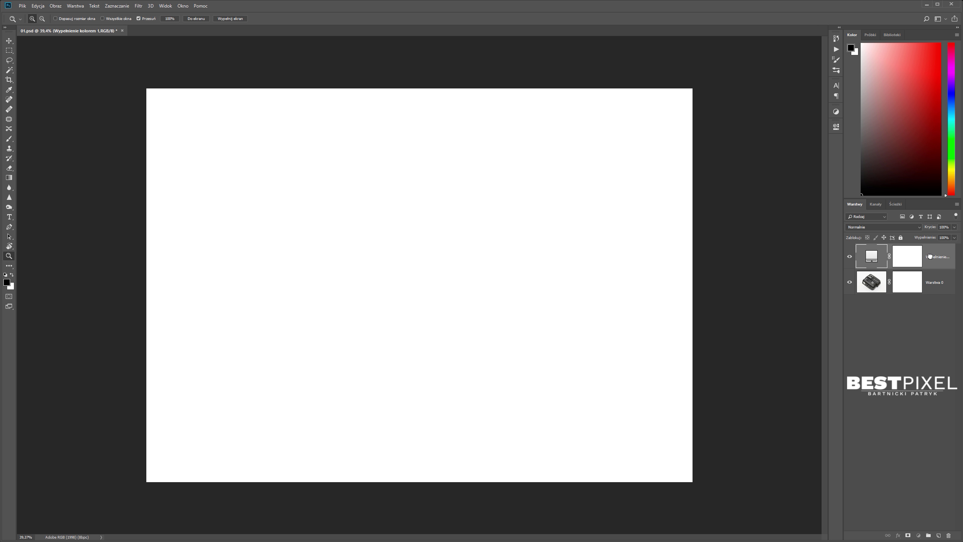
left_click_drag(928, 261, 864, 302)
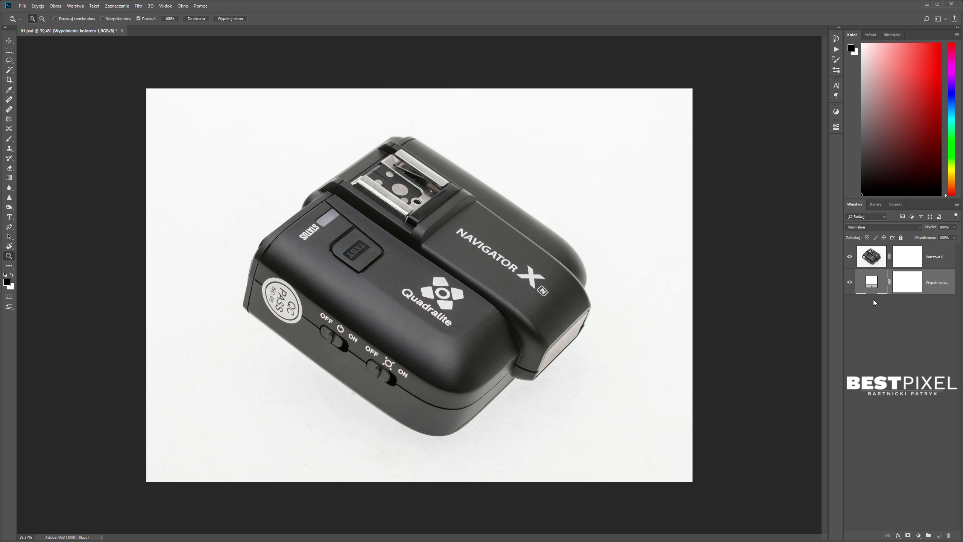
left_click(934, 261)
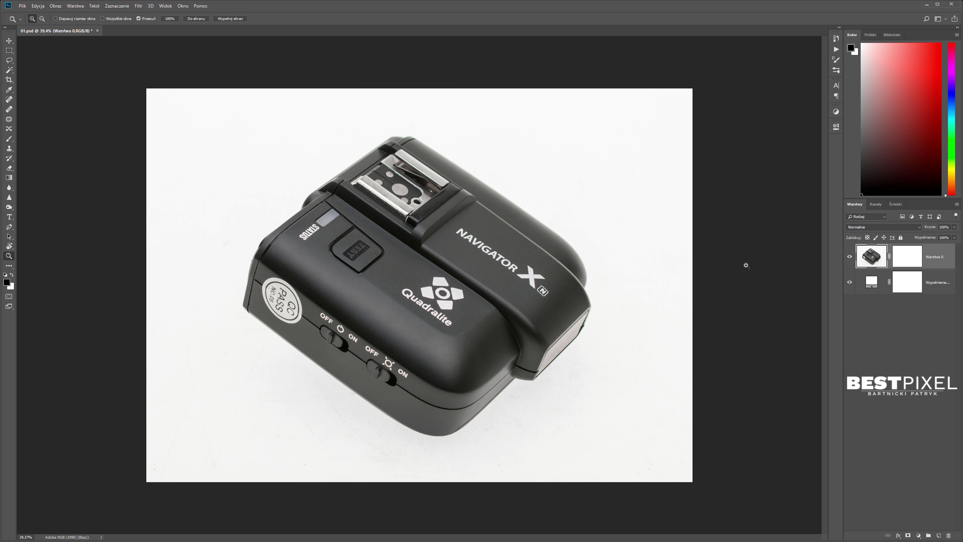
Add a Levels layer with the black input slider pushed far right, then hide it
left_click(919, 535)
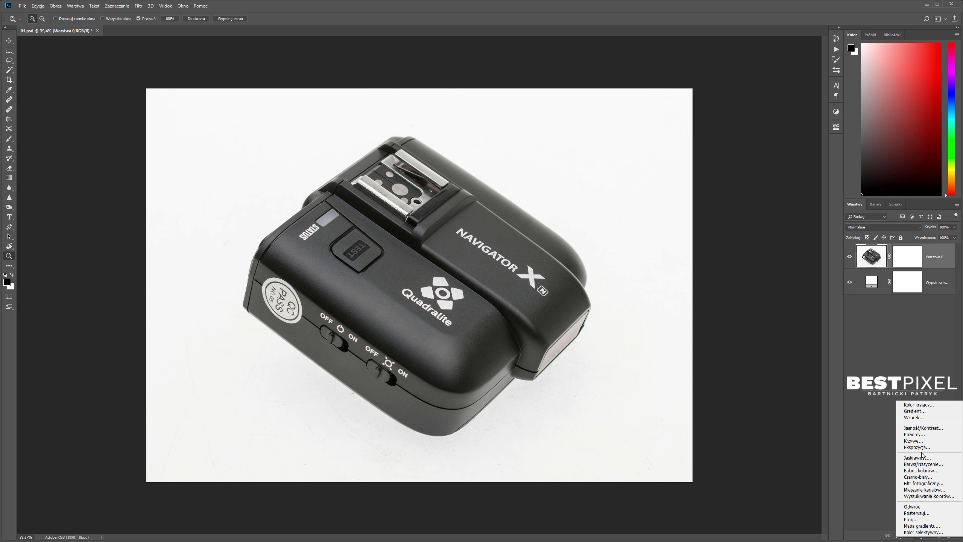
left_click(915, 434)
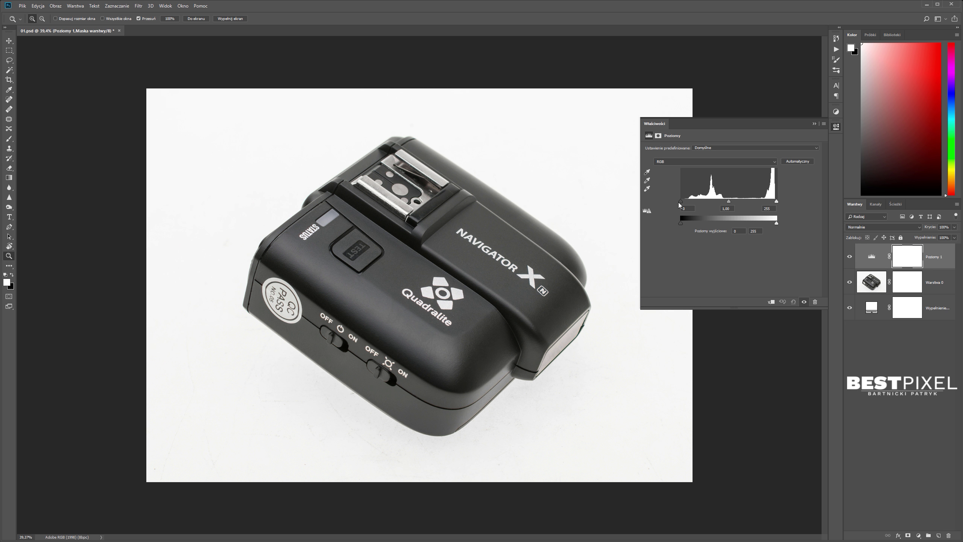
left_click_drag(681, 201, 776, 201)
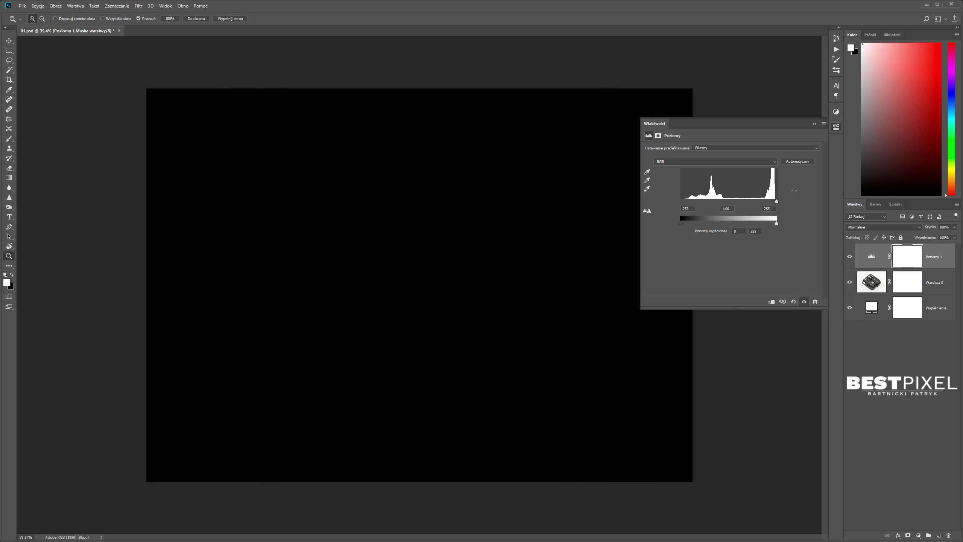
left_click(814, 125)
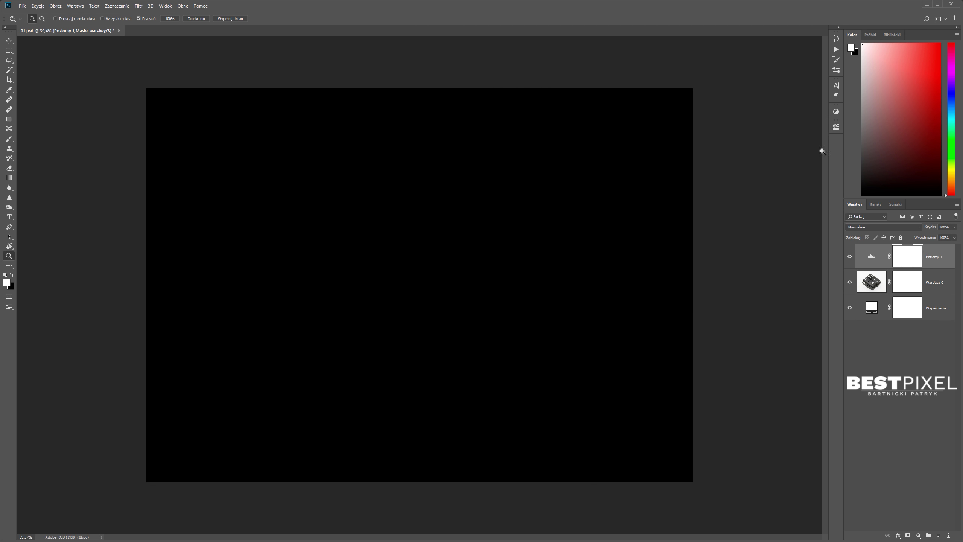
left_click(849, 257)
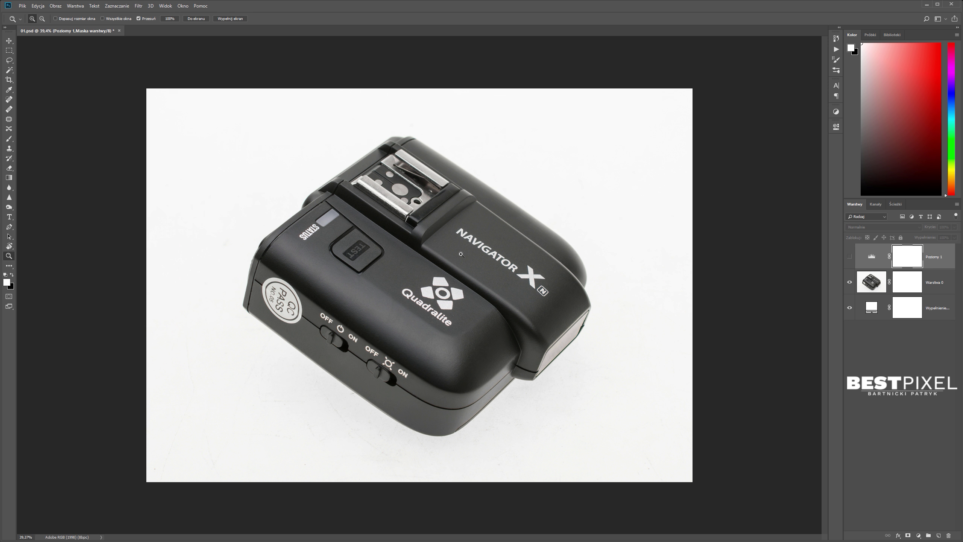
Magic Wand-select the white background plus the shadow areas, then target Warstwa 0's mask
key("w")
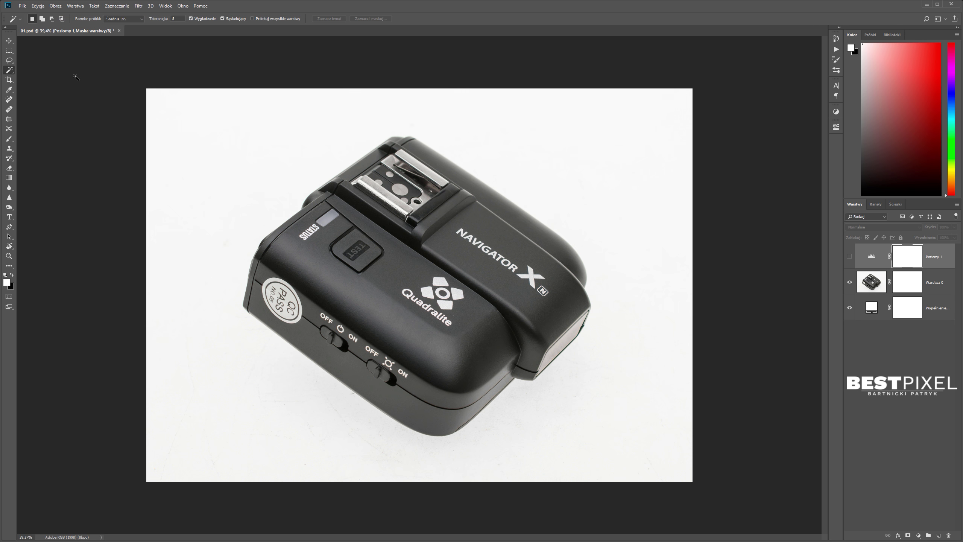
left_click(262, 136)
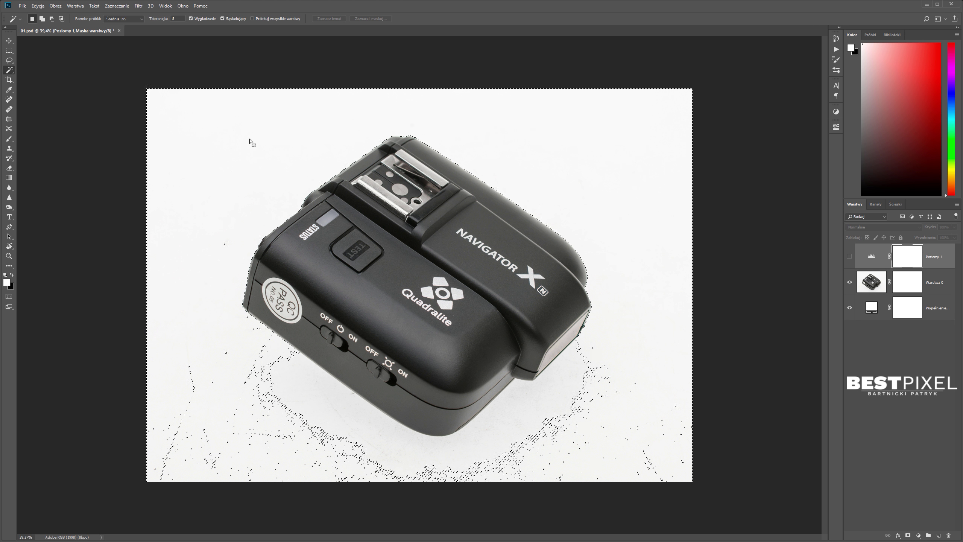
key("shift")
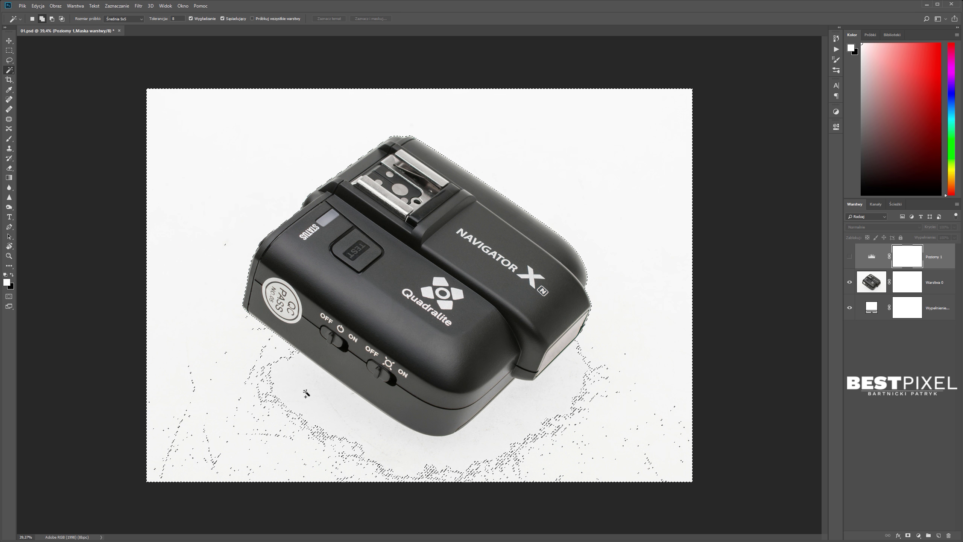
left_click(315, 396, "shift")
left_click(365, 428, "shift")
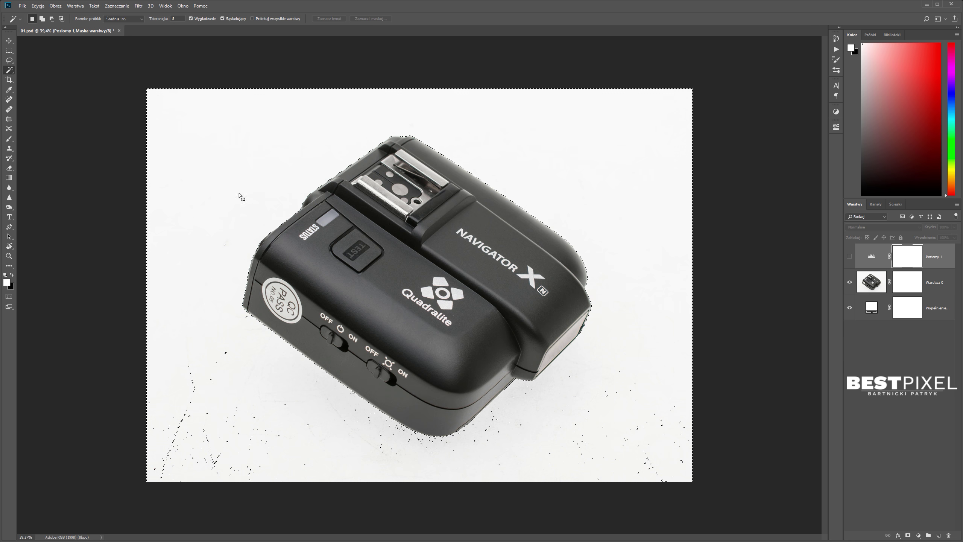
left_click(910, 283)
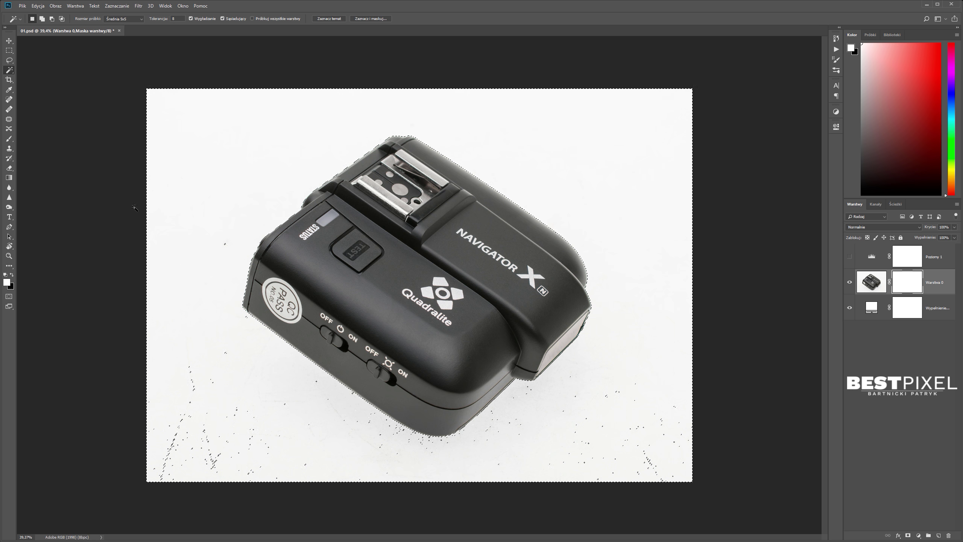
Fill the mask selection with black (Zawartość: Czarny) and deselect
key("i")
key("shift+F5")
left_click(466, 161)
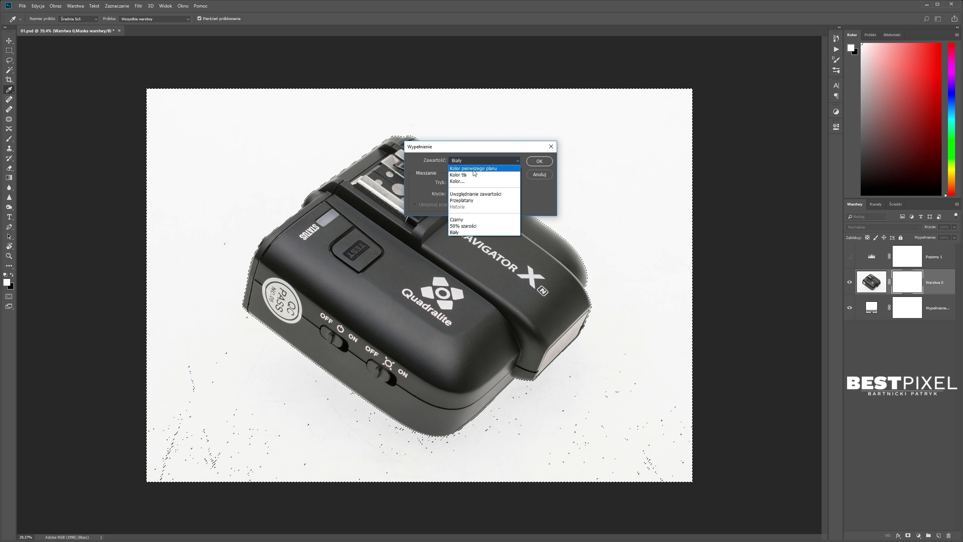
left_click(463, 220)
left_click(531, 163)
key("w")
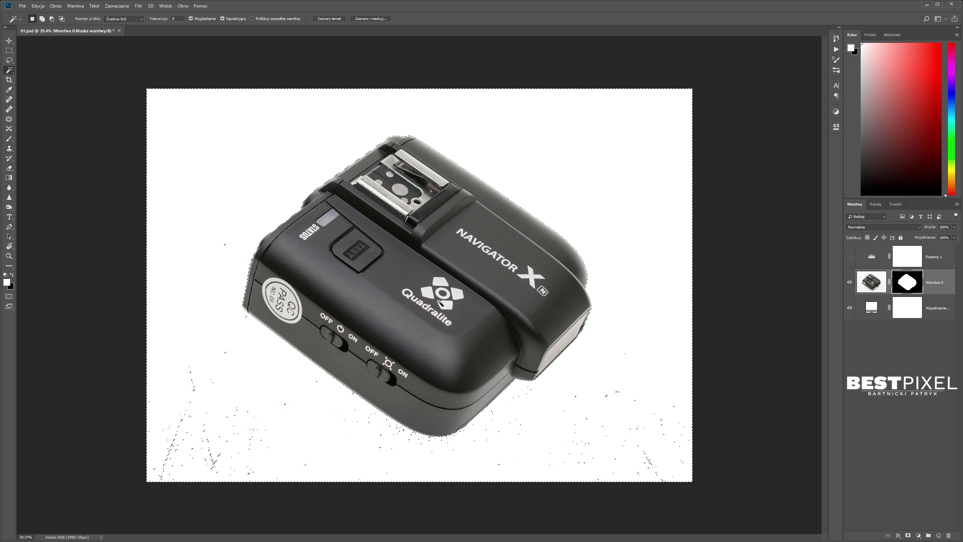
key("ctrl+d")
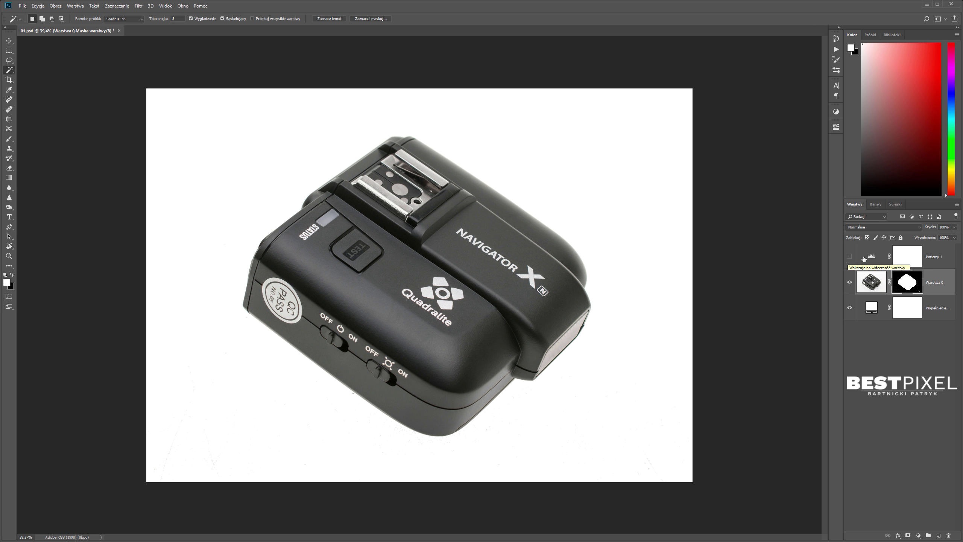
Show the Poziomy 1 Levels layer and zoom around the silhouette to inspect specks
left_click(850, 256)
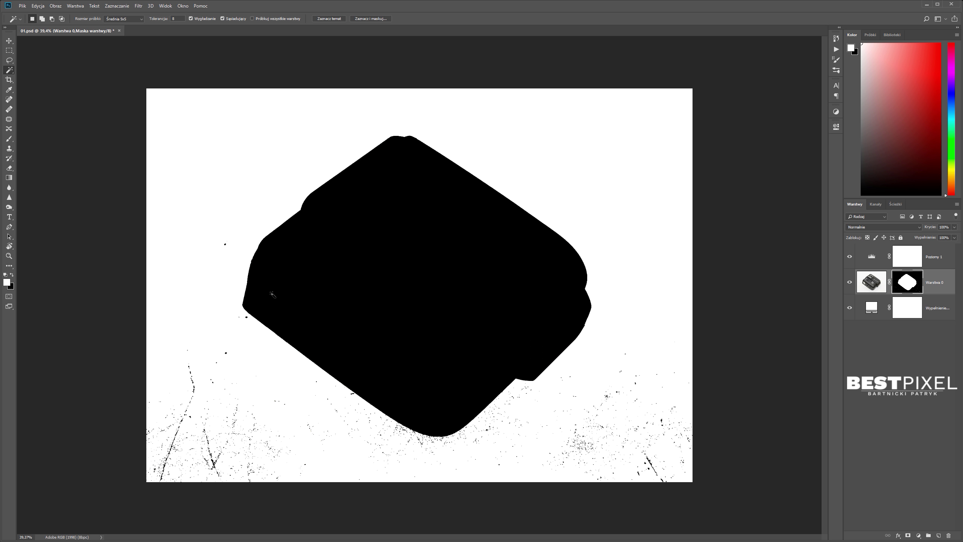
key("z")
mouse_move(281, 322)
left_mouse_down()
mouse_move(312, 376)
mouse_move(379, 210)
left_mouse_up()
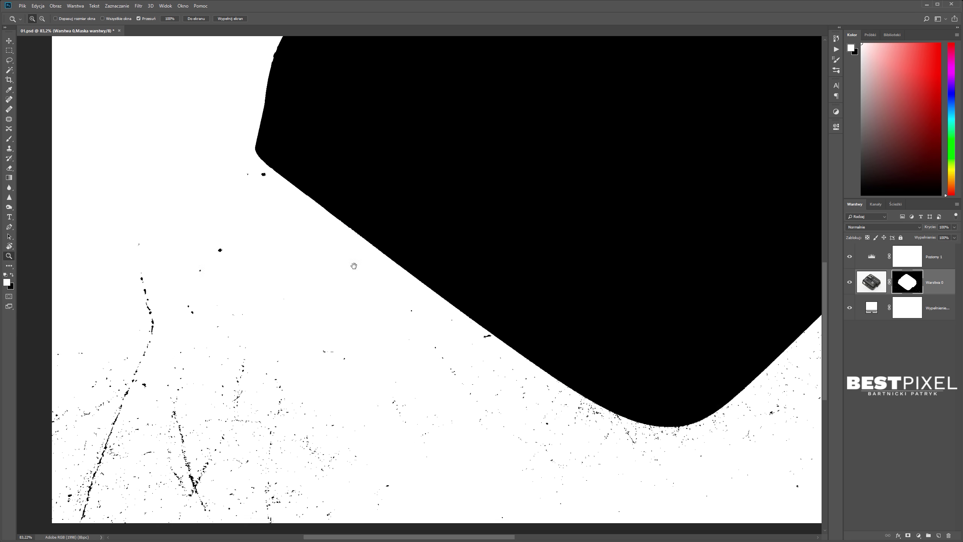
left_click_drag(559, 308, 431, 281)
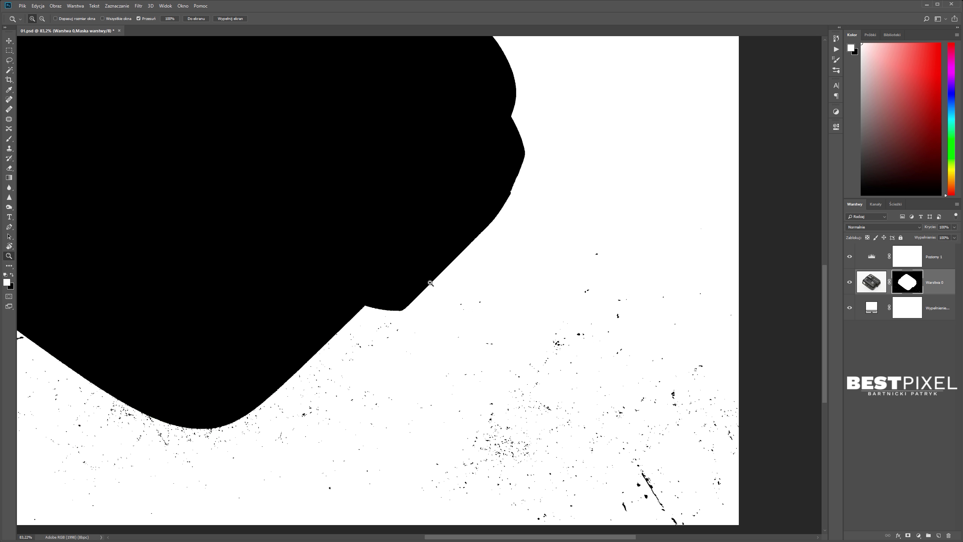
left_click_drag(376, 215, 361, 200)
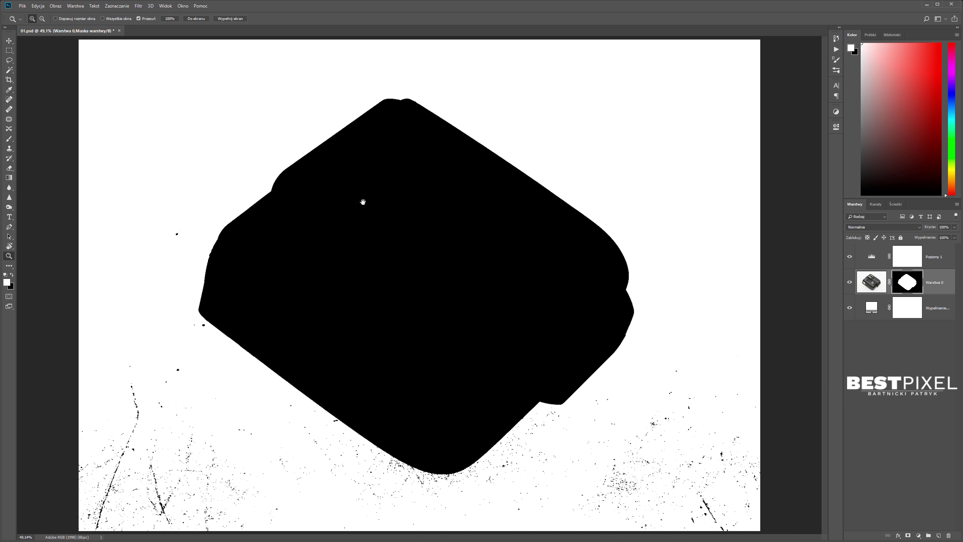
Try brushing out the lower-left specks, then undo the stroke
key("b")
mouse_move(131, 406)
left_mouse_down()
mouse_move(136, 379)
mouse_move(164, 424)
left_mouse_up()
key("x")
key("ctrl+z")
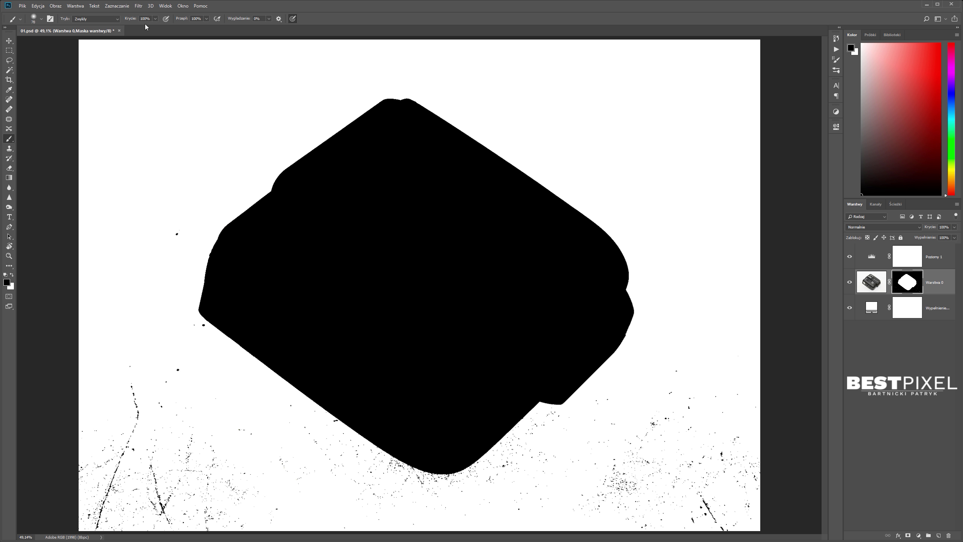
Apply Kurz i rysy (Dust & Scratches) to the mask with Promień 7 and Próg 10
left_click(138, 6)
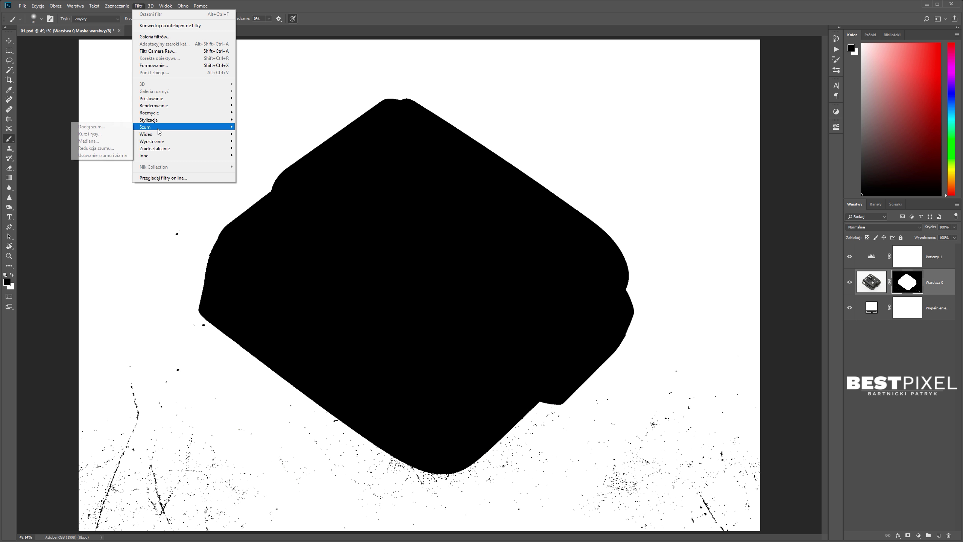
left_click(110, 134)
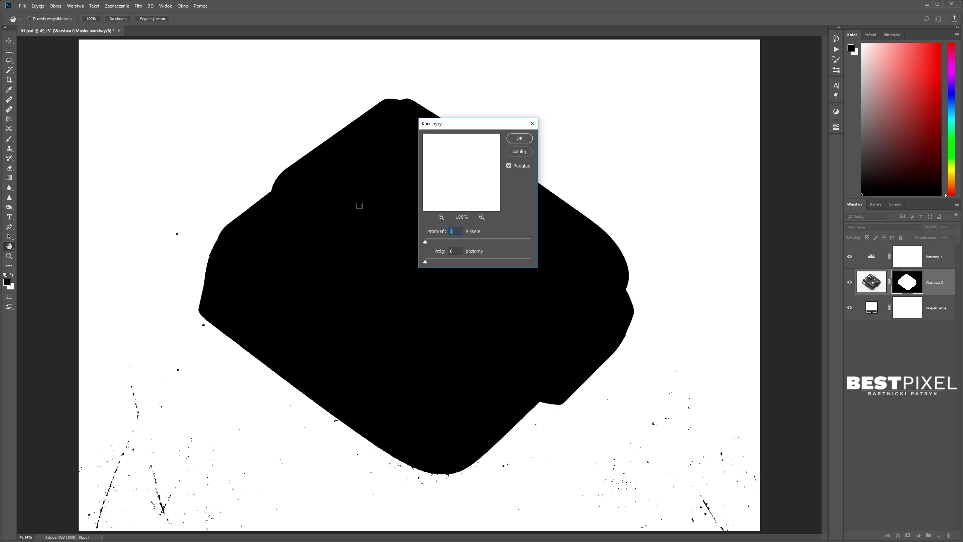
left_click_drag(431, 231, 432, 230)
left_click_drag(433, 251, 437, 254)
left_click_drag(436, 261, 432, 262)
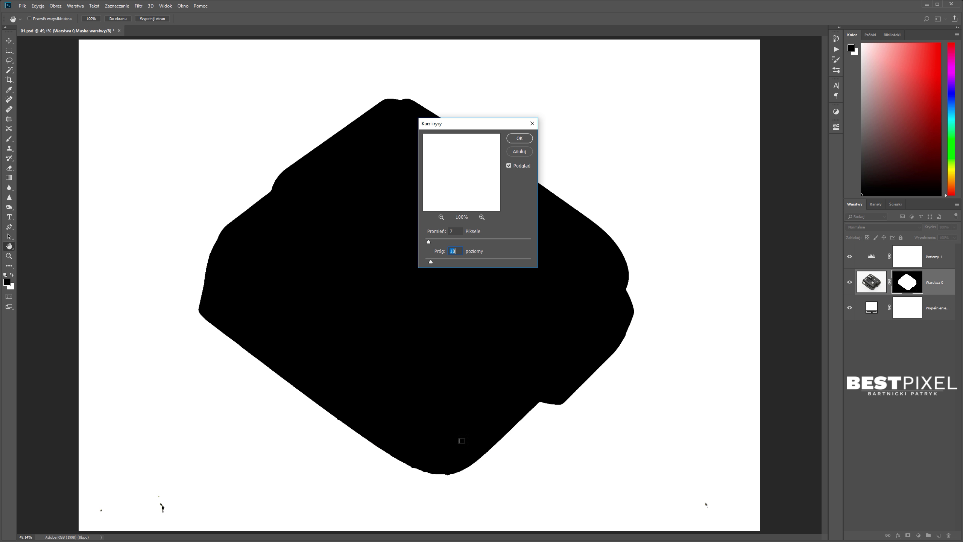
left_click(520, 139)
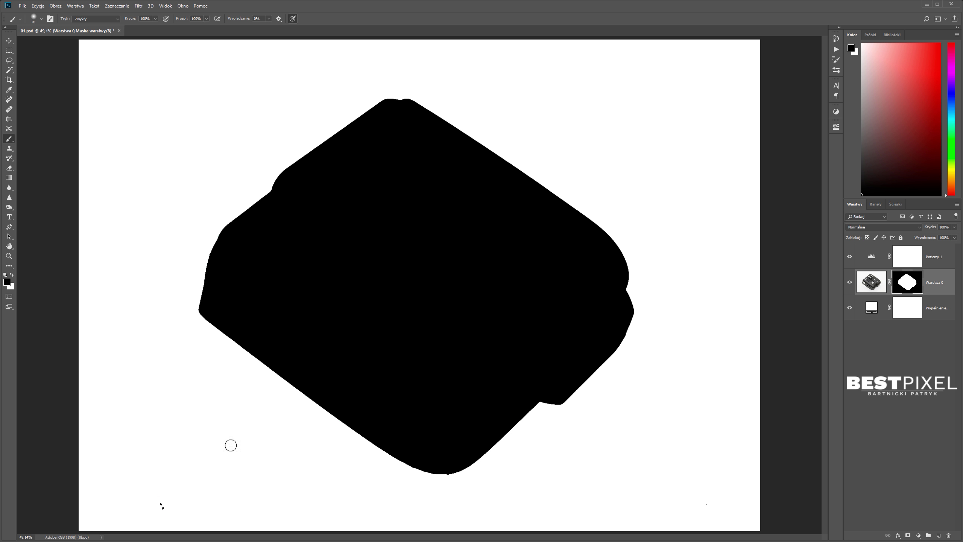
Paint out the last bottom-left specks, inspect the edge zoomed in, and hide Poziomy 1
left_click_drag(184, 498, 214, 451)
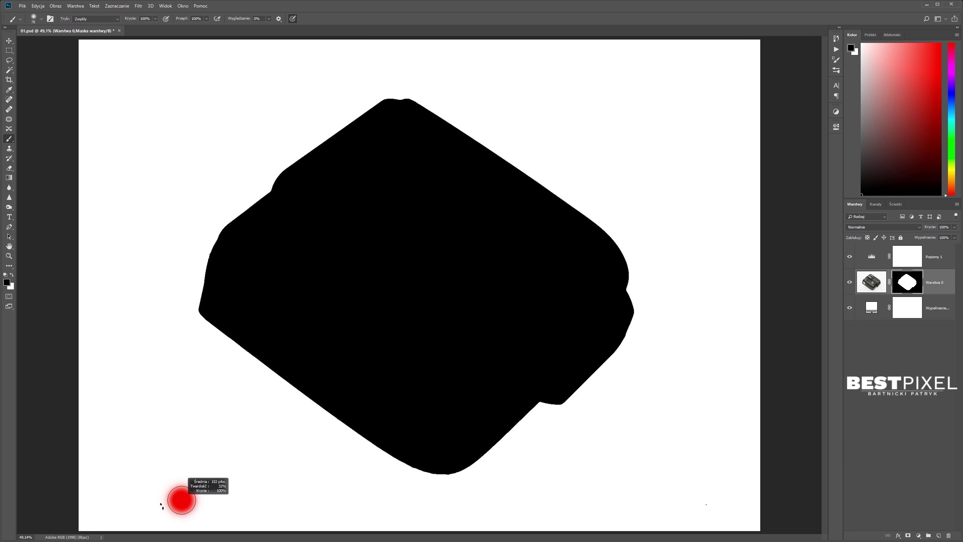
left_click(162, 506)
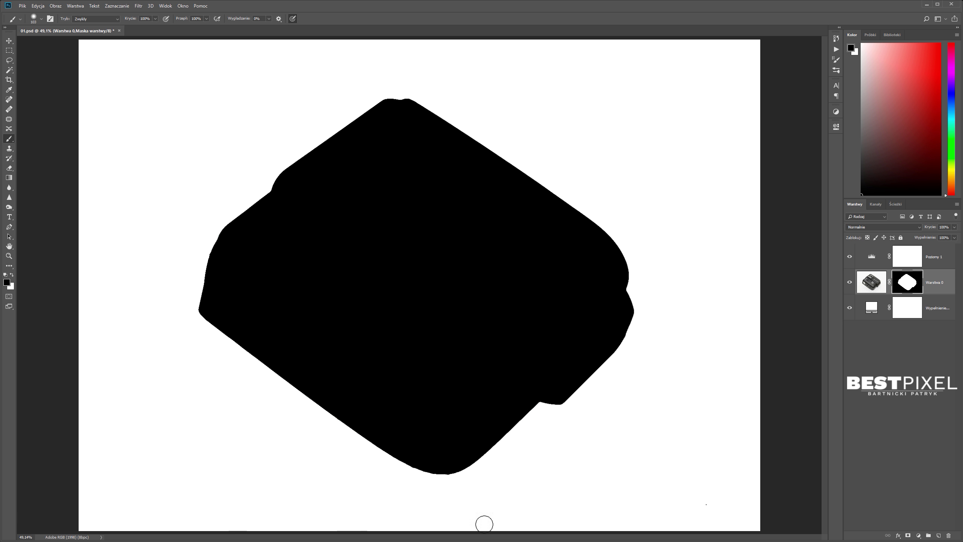
key("z")
left_click(481, 439)
mouse_move(426, 437)
left_mouse_down()
mouse_move(549, 353)
mouse_move(741, 486)
left_mouse_up()
left_click_drag(541, 389, 575, 498)
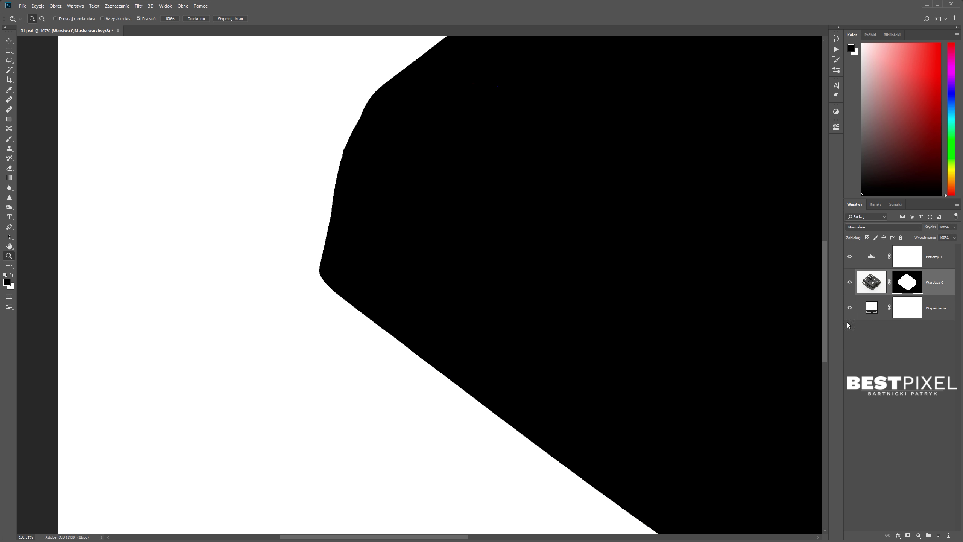
left_click(849, 257)
mouse_move(448, 303)
left_mouse_down()
mouse_move(379, 312)
mouse_move(436, 342)
mouse_move(453, 376)
left_mouse_up()
Set the canvas surround to a custom white colour, then zoom out to view the trigger
right_click(756, 375)
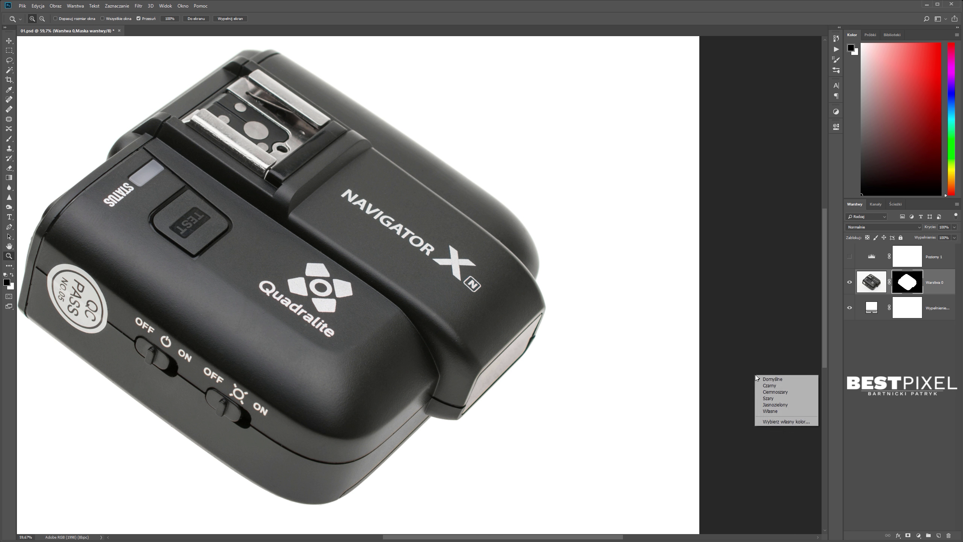
left_click(765, 421)
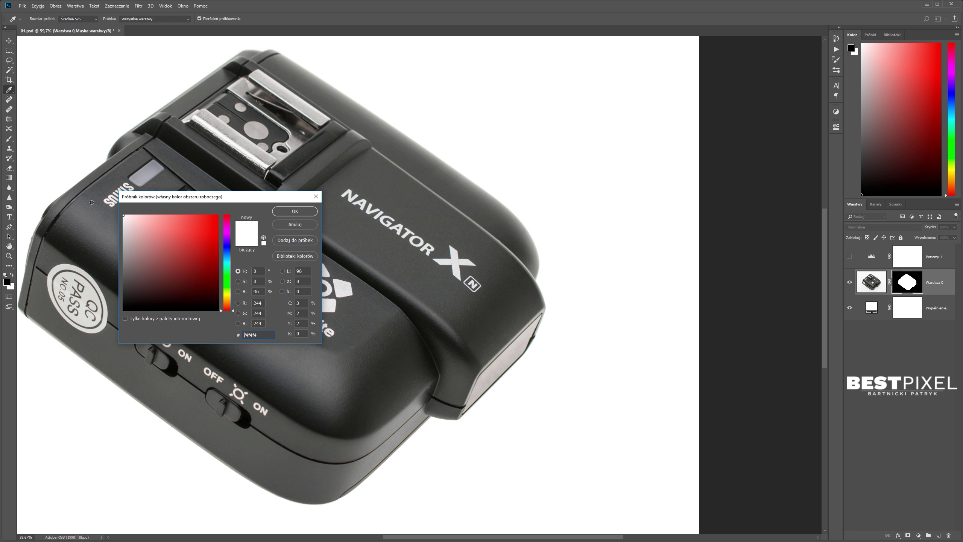
left_click(295, 212)
key("z")
left_click_drag(381, 283, 285, 272)
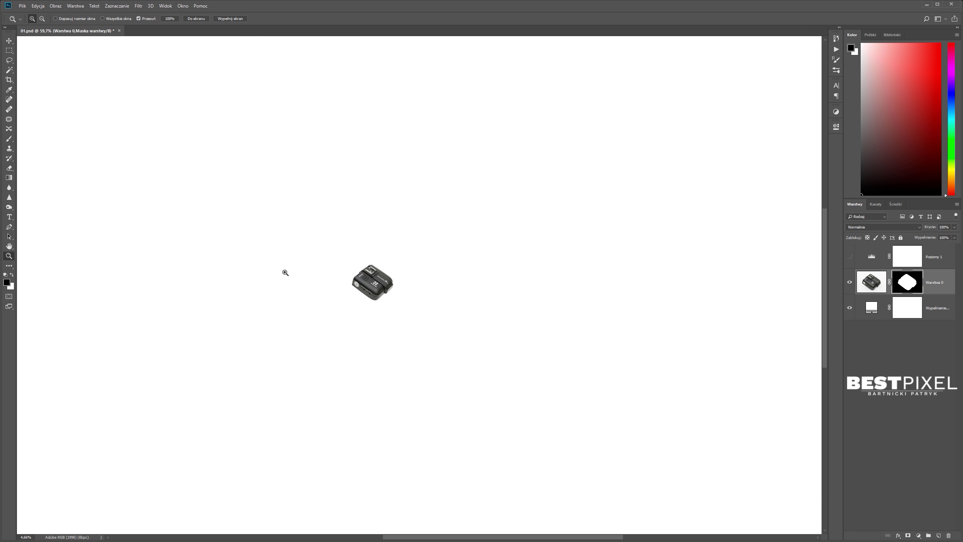